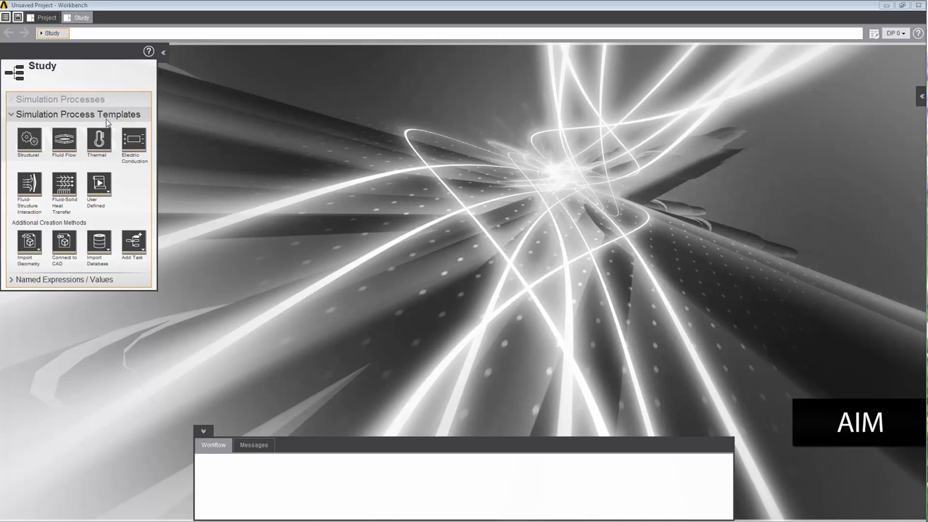
Step: Create a thermal simulation process from the template with the option to define new geometry
left_click(101, 141)
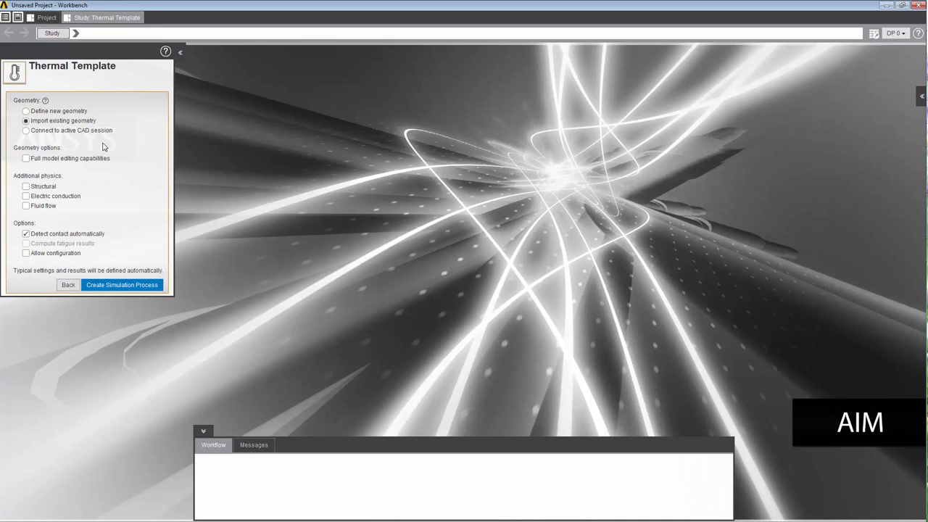
left_click(27, 112)
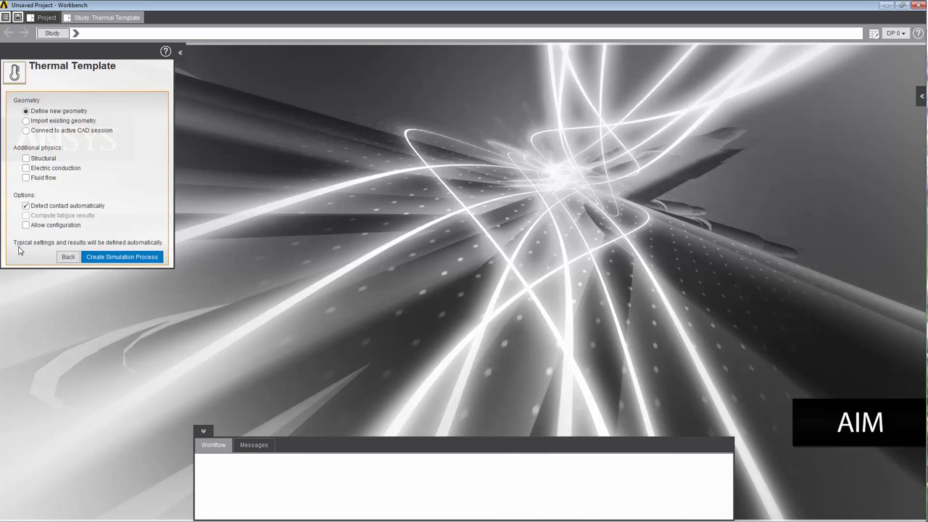
left_click(98, 258)
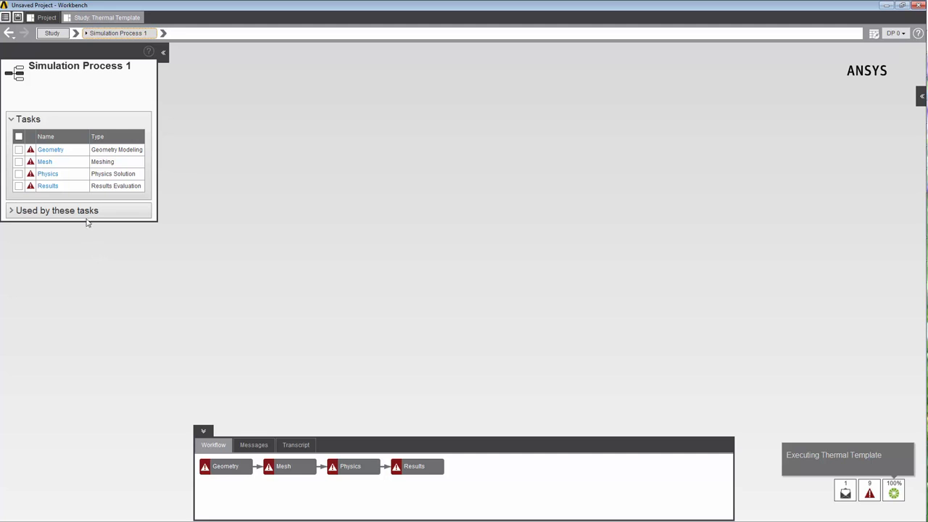
Step: Import the geometry file pipe_nx_mm_3_bodies into the Geometry task
left_click(49, 150)
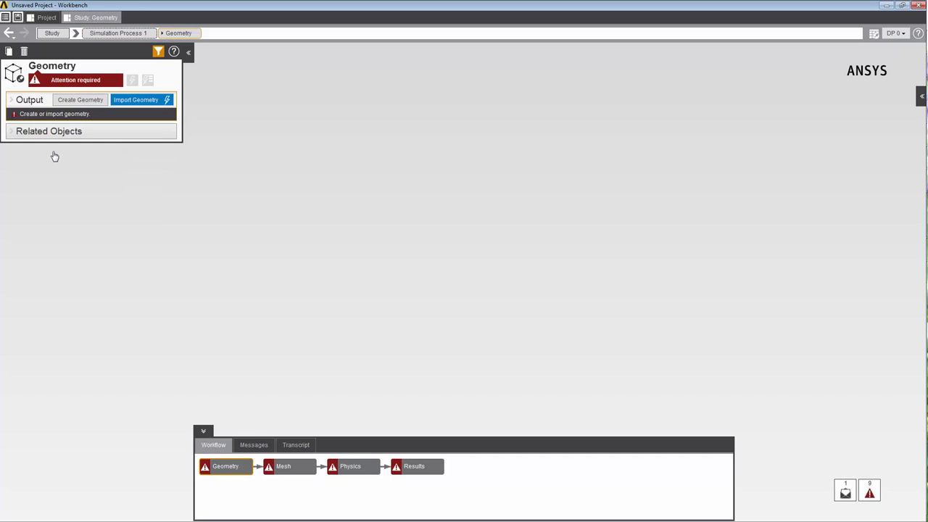
left_click(126, 101)
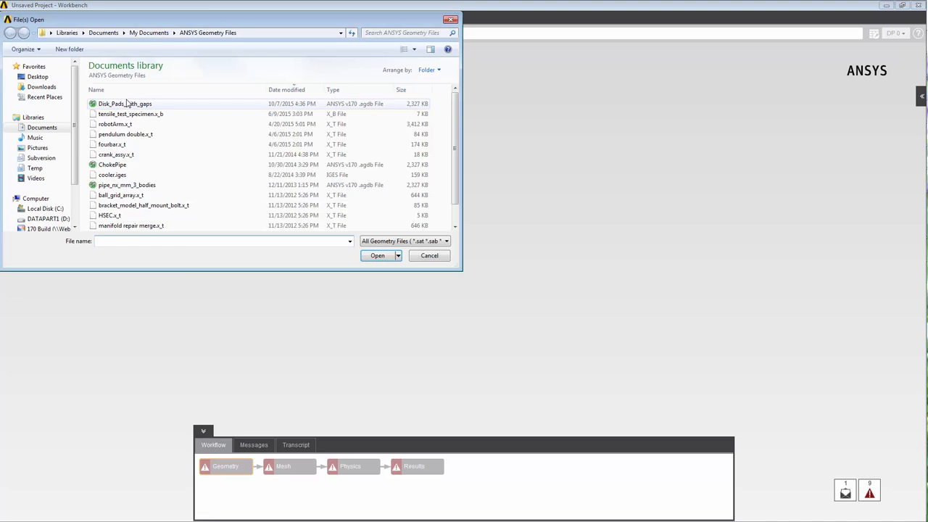
left_click(139, 186)
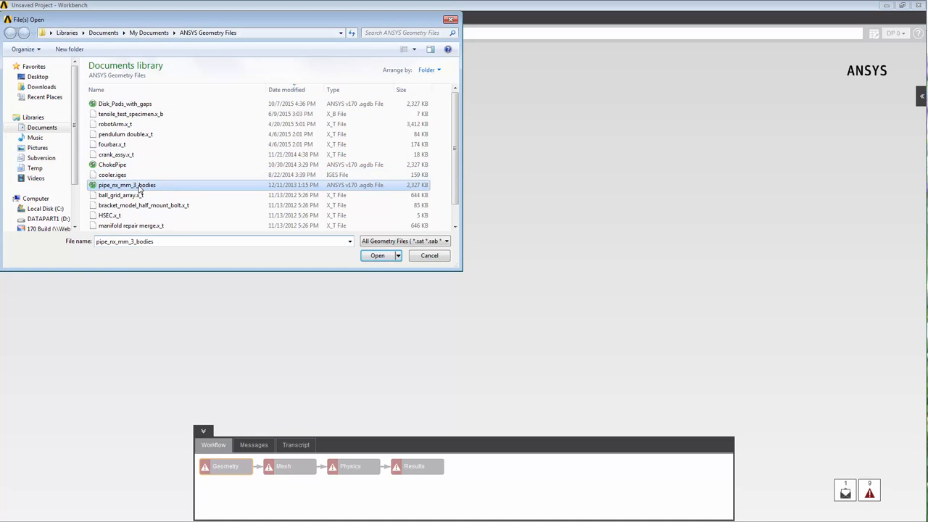
left_click(379, 258)
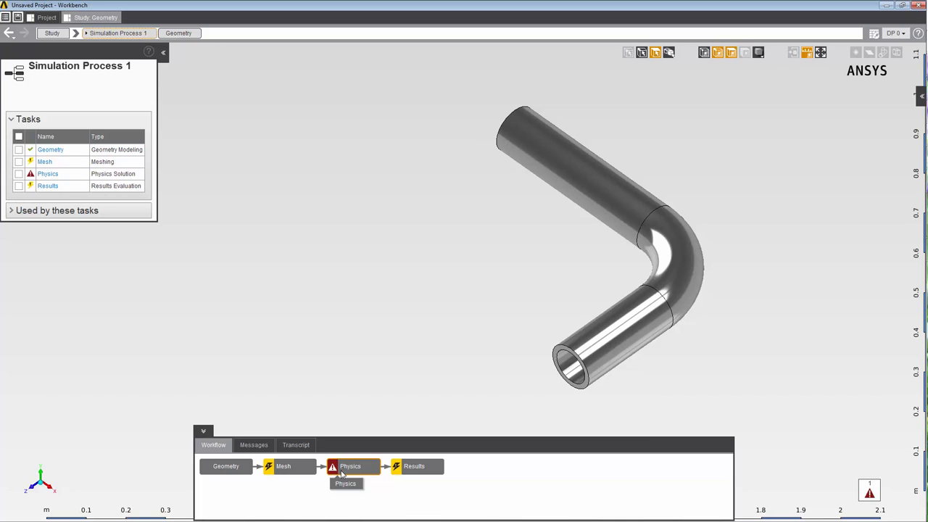
Step: In the Physics task, add a heat flux boundary condition on the ring-shaped end face of the pipe's shorter straight leg
left_click(342, 471)
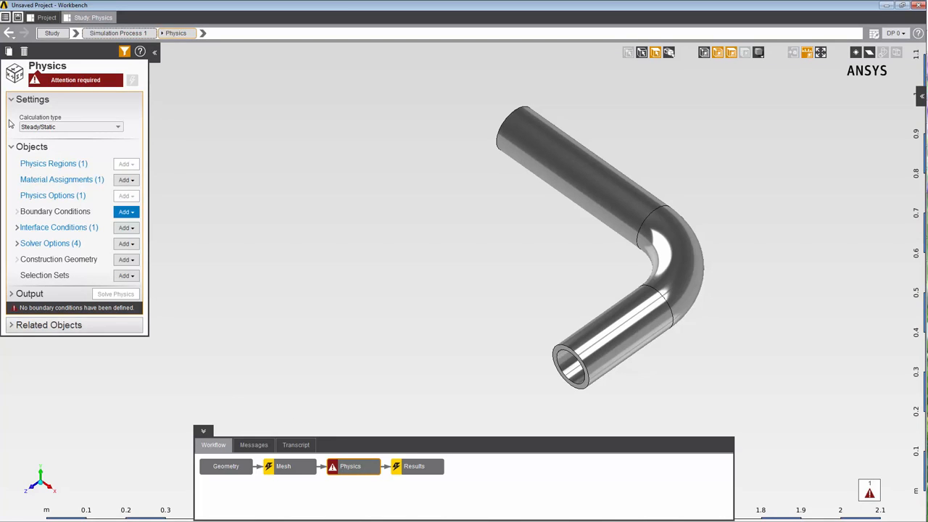
left_click(16, 229)
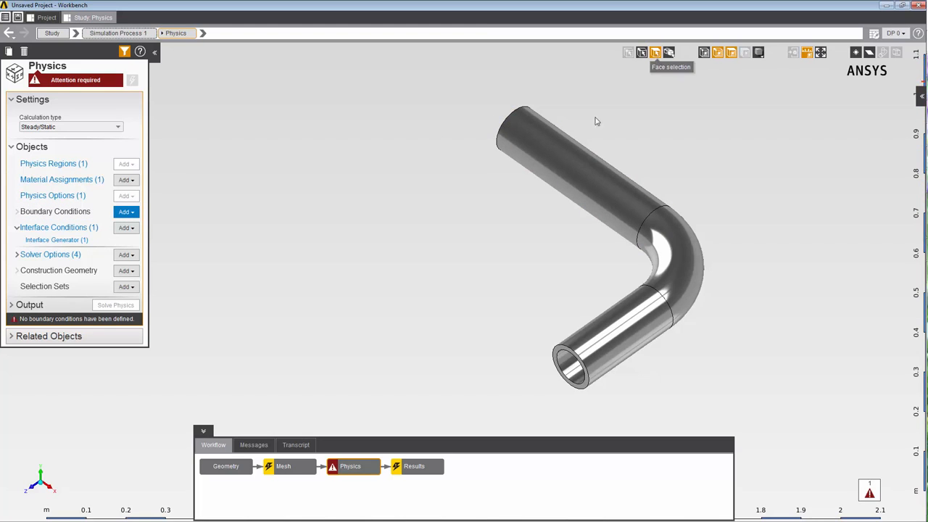
left_click(557, 351)
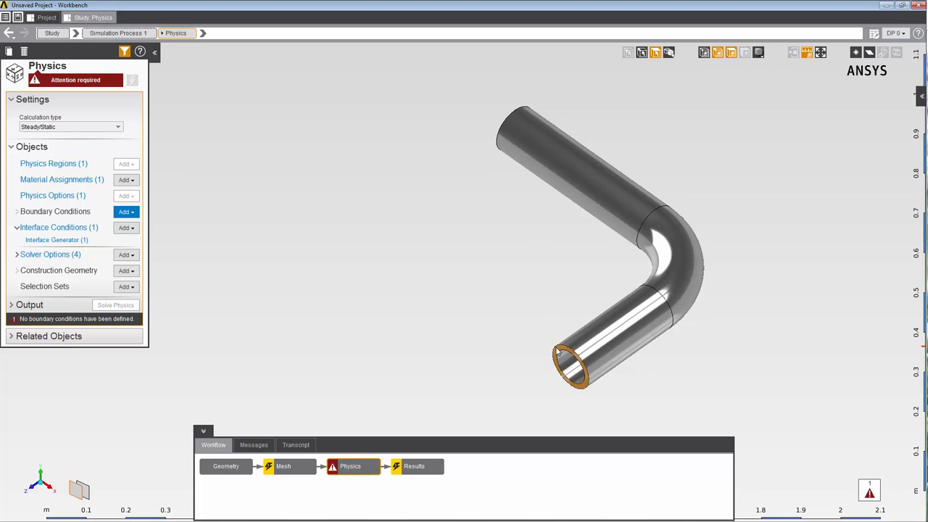
right_click(251, 142)
mouse_move(341, 146)
mouse_move(374, 161)
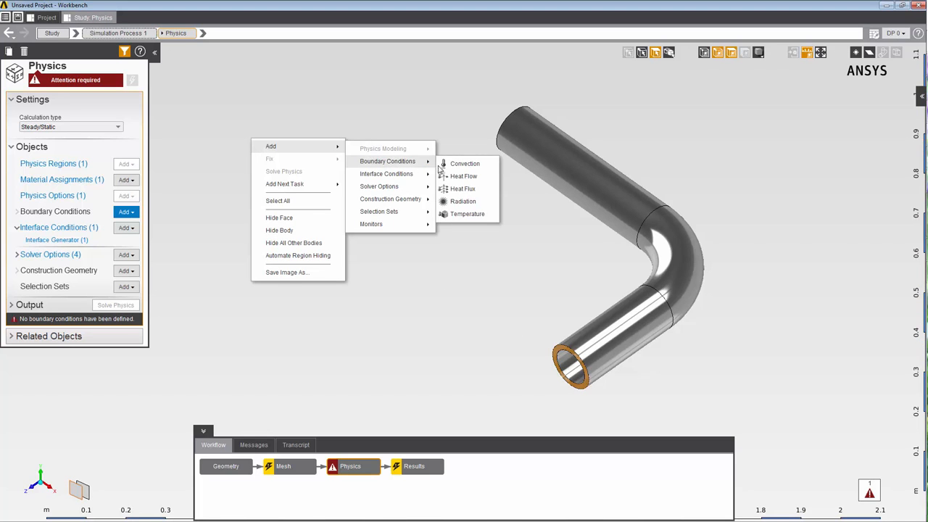
left_click(461, 188)
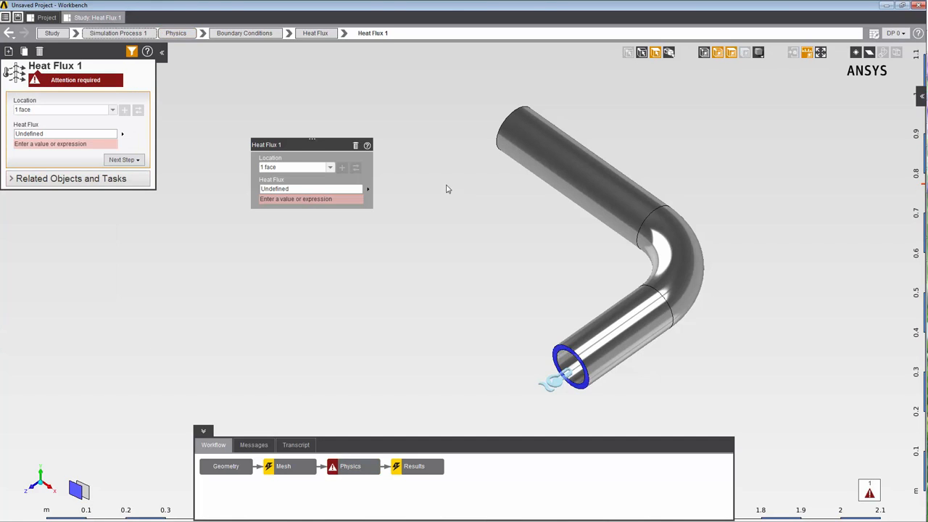
Step: Set the heat flux on the pipe's end face to 500 W m^-2
left_click(300, 189)
type("500")
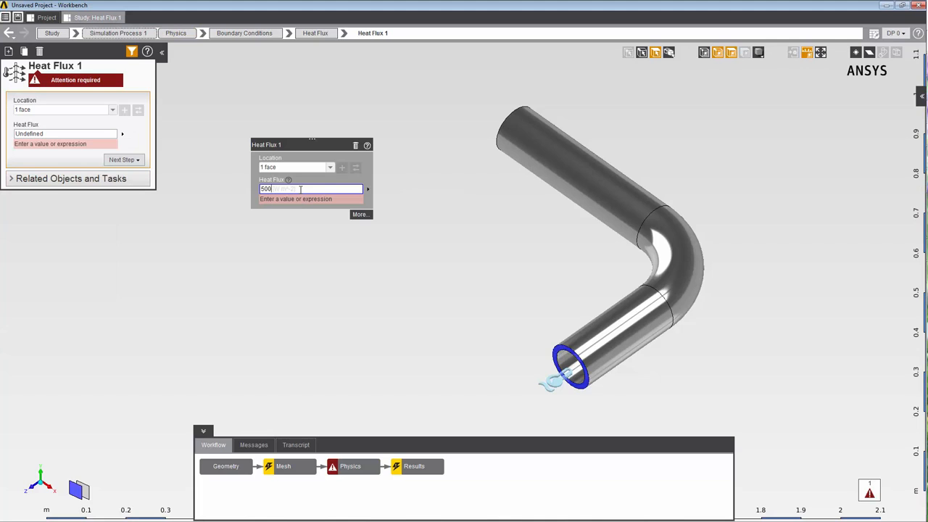
key("Return")
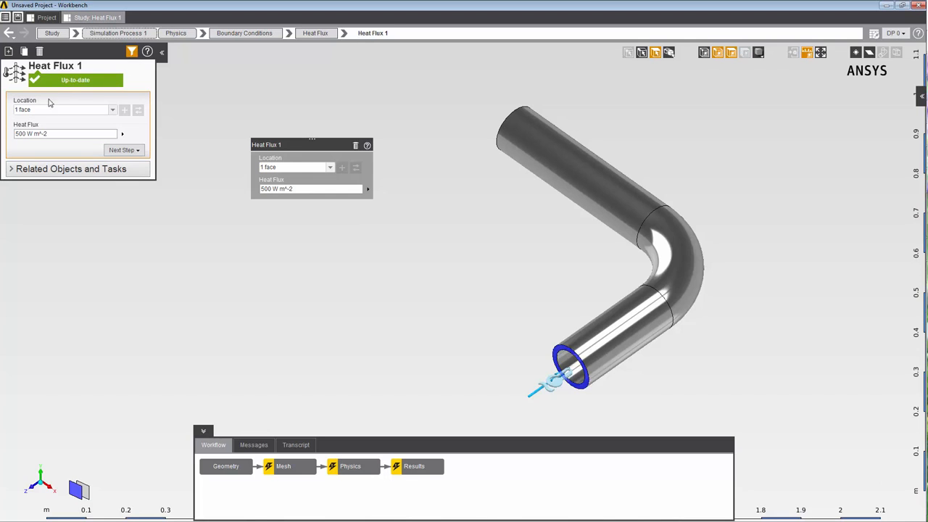
left_click(54, 133)
Step: Hide the three outer faces of the pipe to expose its inner faces
left_click(568, 177)
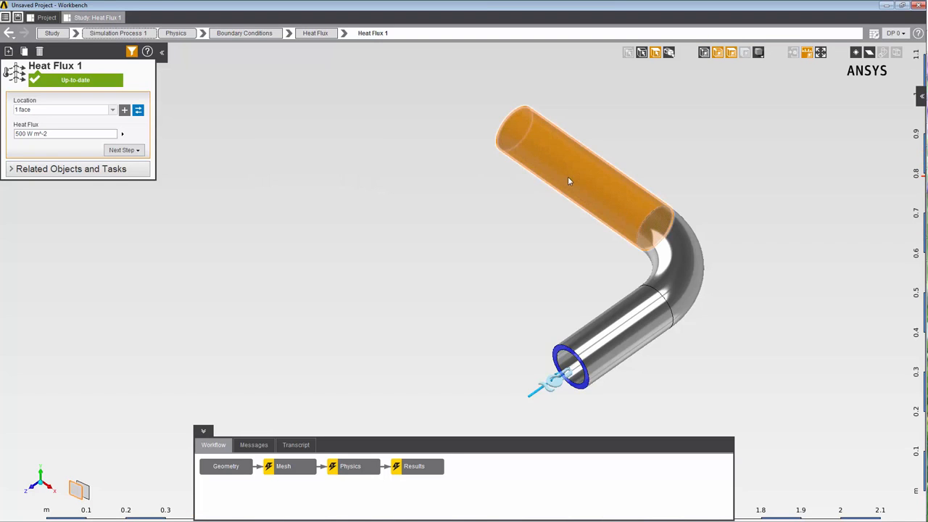
left_click(669, 249, "ctrl")
left_click(621, 348, "ctrl")
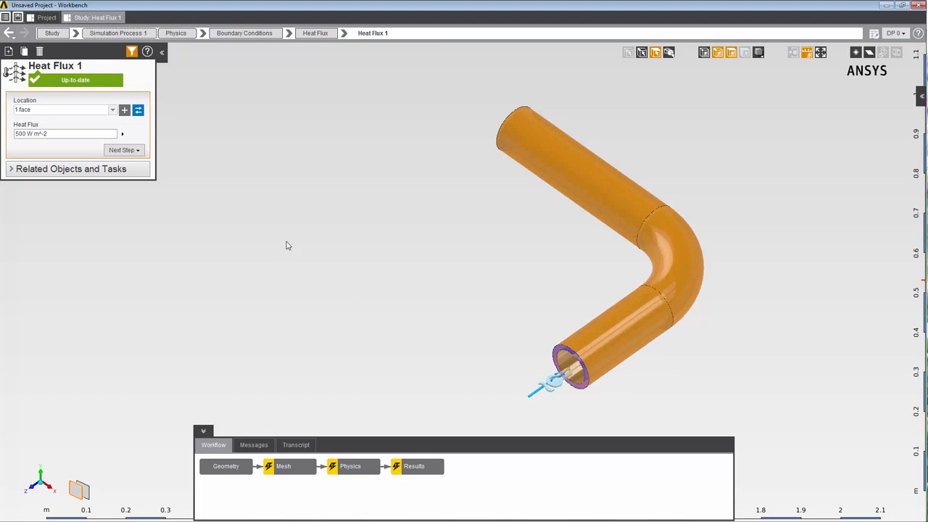
right_click(288, 212)
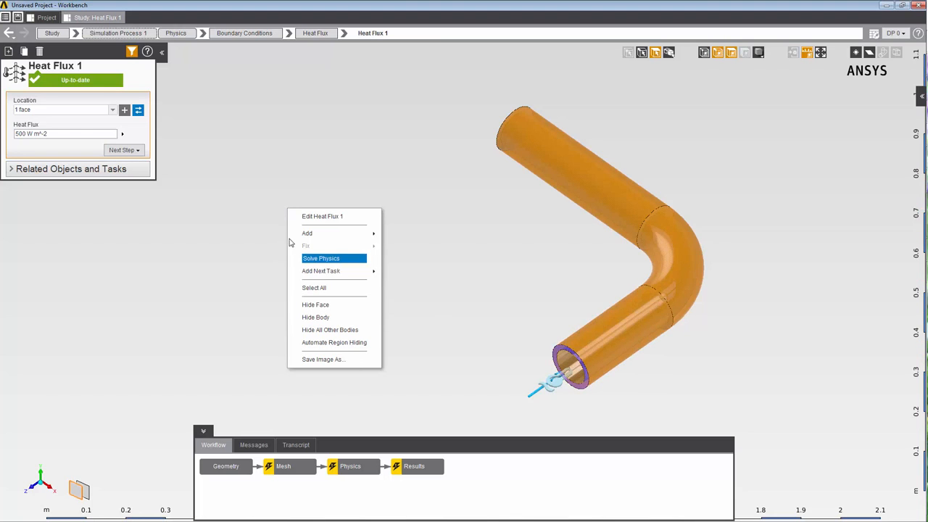
left_click(315, 304)
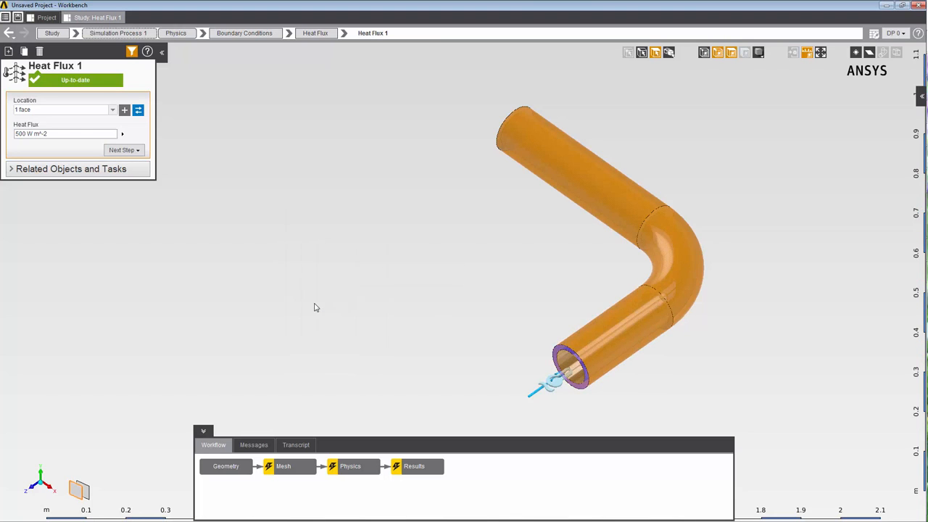
Step: Add a convection boundary condition on the three inner faces of the pipe
left_click(602, 203)
left_click(674, 255, "ctrl")
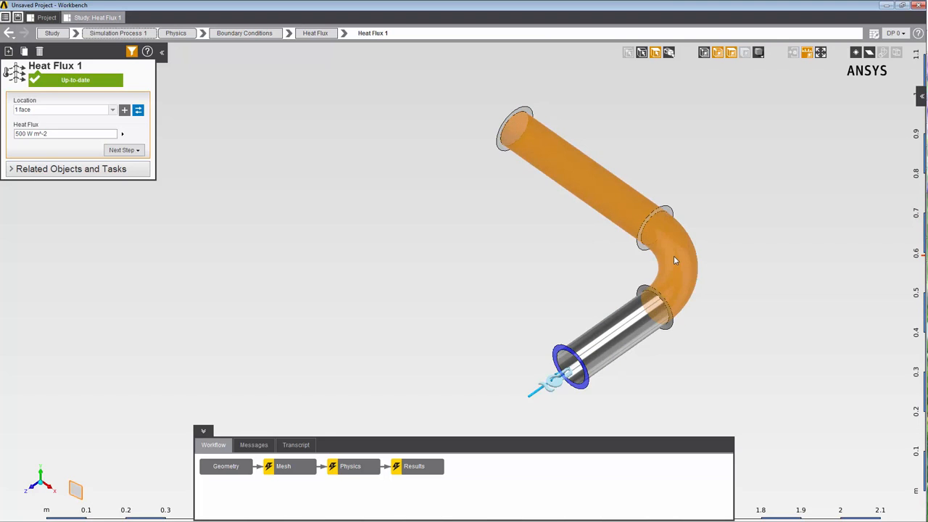
left_click(638, 324, "ctrl")
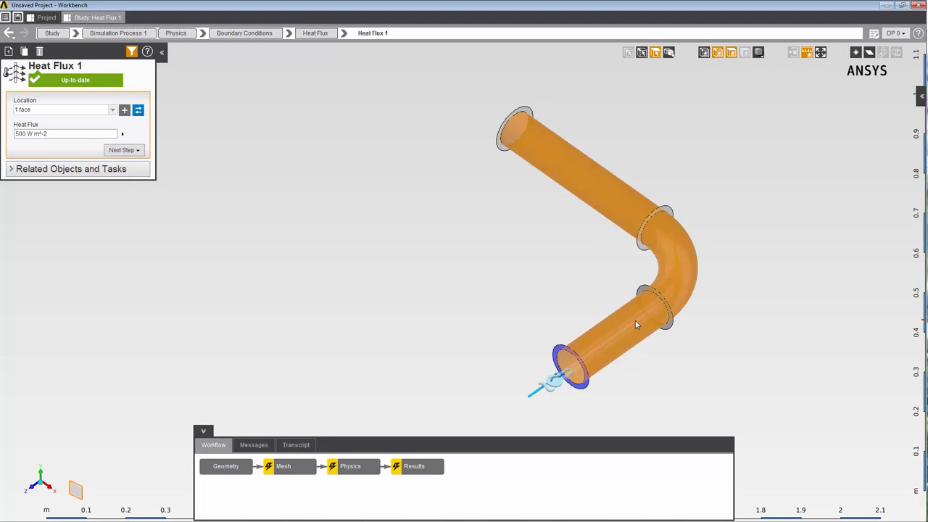
right_click(265, 180)
mouse_move(280, 202)
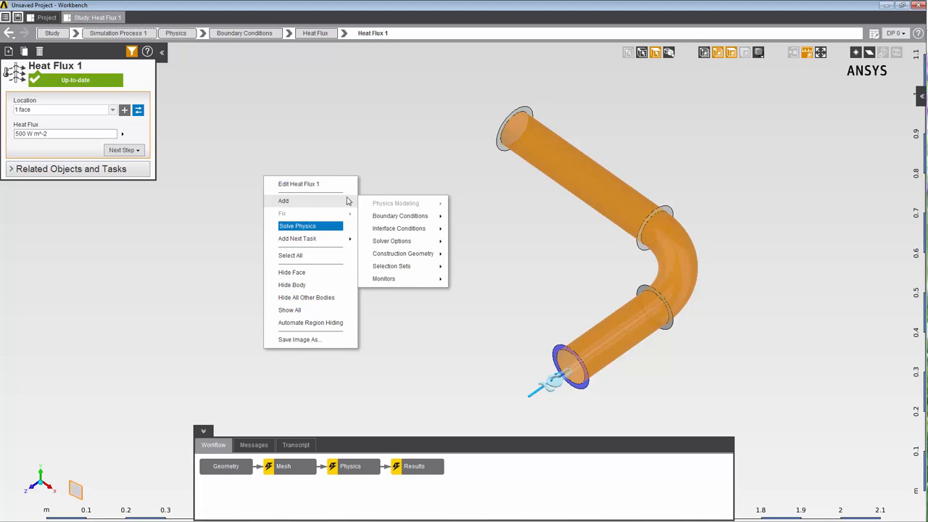
mouse_move(400, 216)
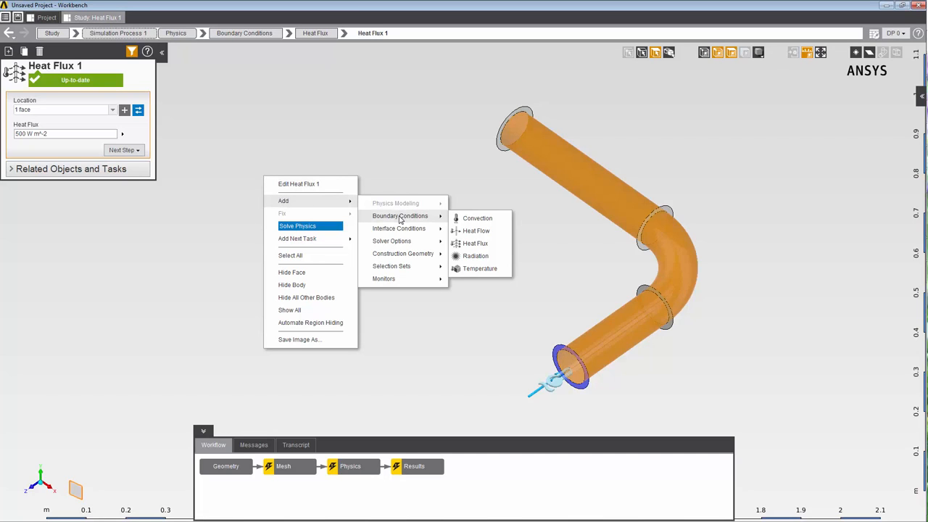
left_click(471, 218)
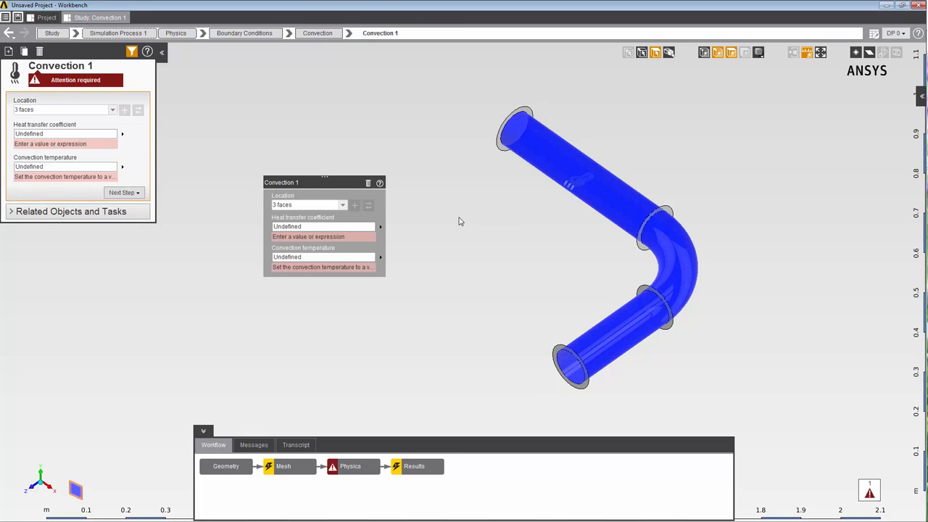
Step: Set the convection's heat transfer coefficient to 30 W m^-2 C^-1 and its convection temperature to 0 C
left_click(320, 225)
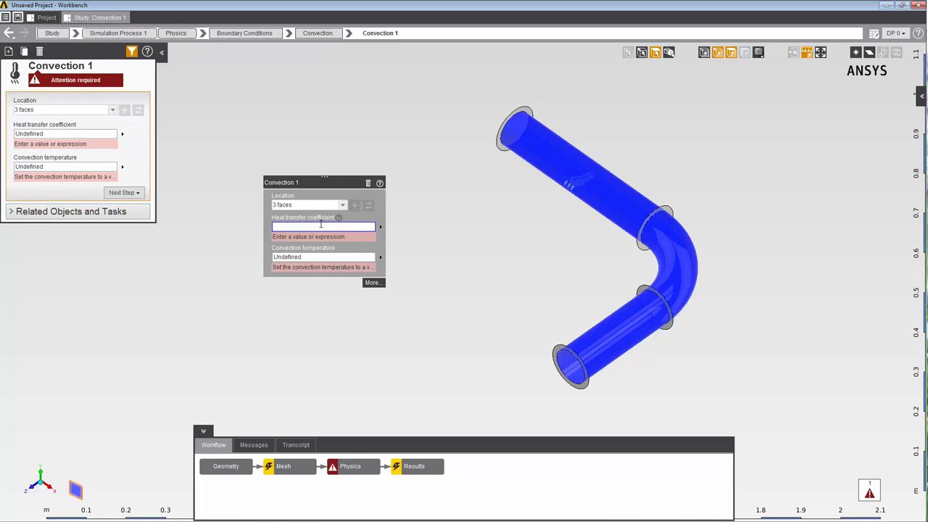
type("30")
key("Tab")
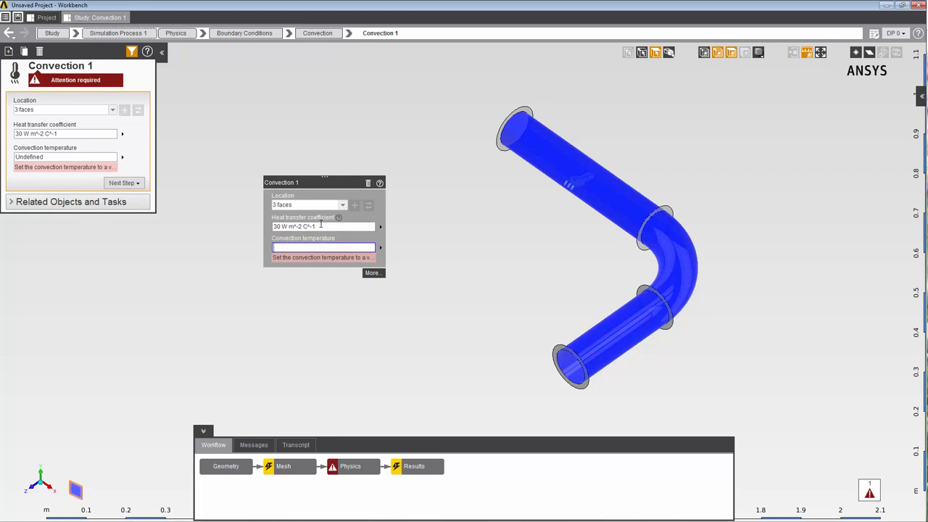
type("0")
key("Return")
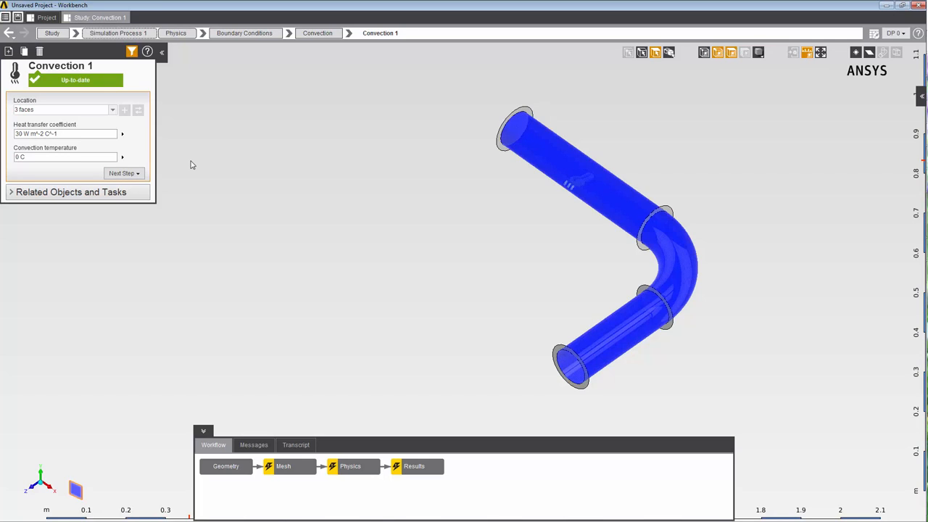
Step: Show all hidden faces again and add a radiation boundary condition on the three outer faces of the pipe
right_click(191, 166)
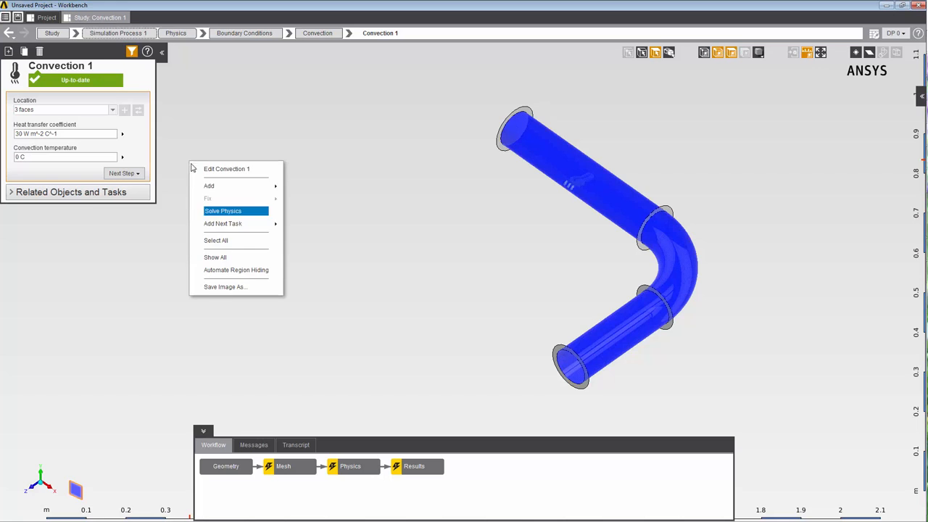
left_click(216, 260)
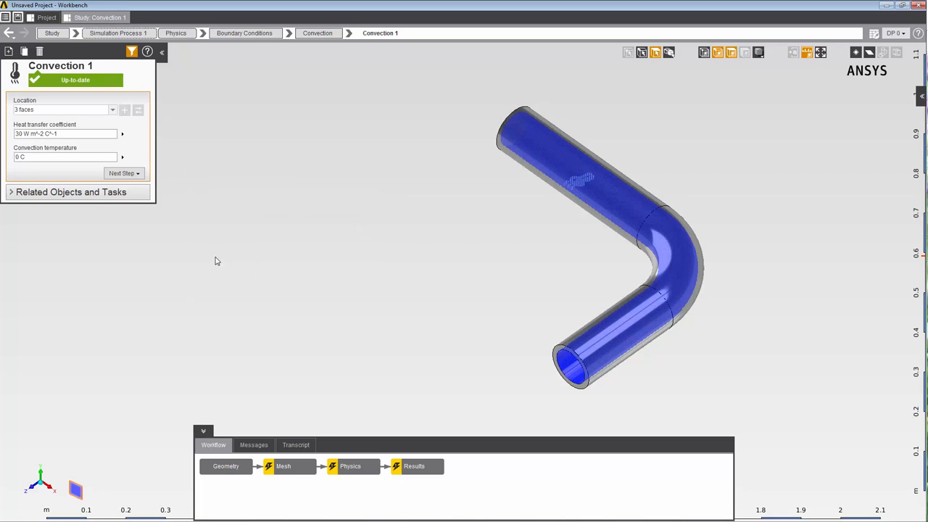
left_click(569, 174)
left_click(680, 261, "ctrl")
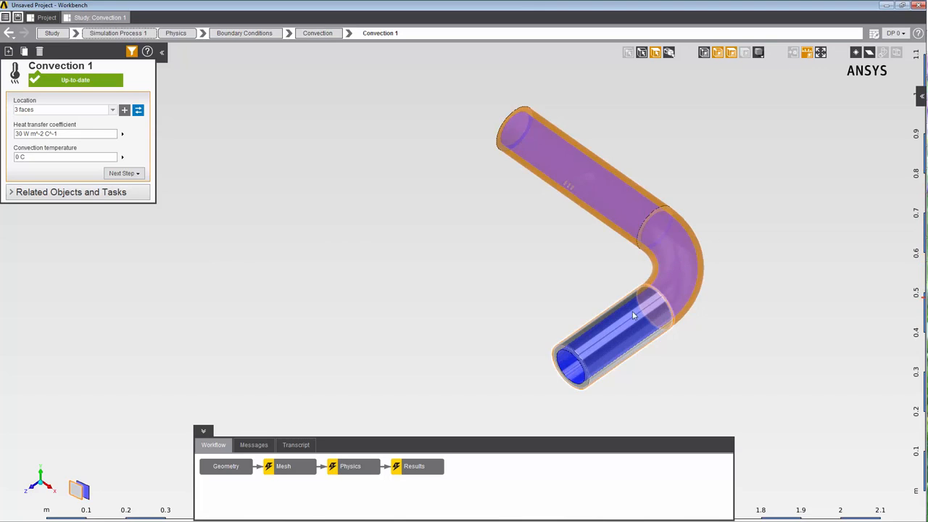
left_click(627, 322, "ctrl")
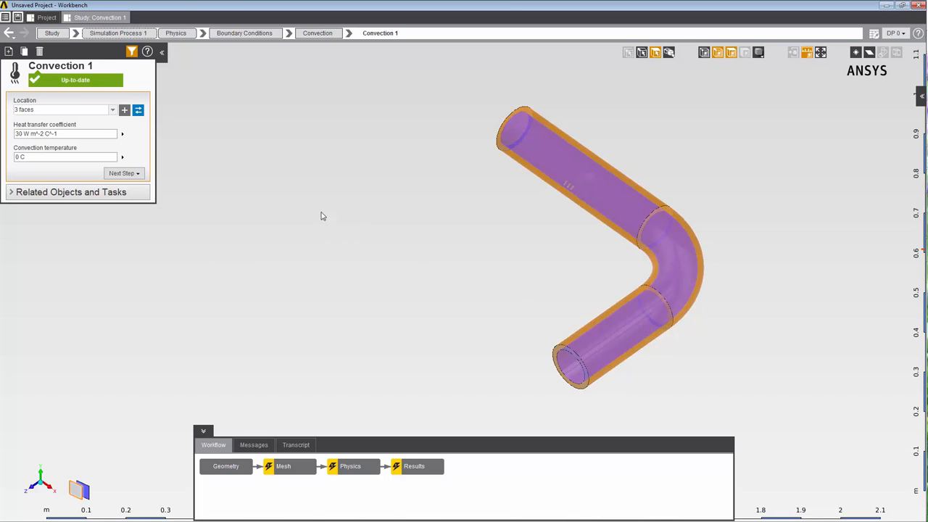
right_click(245, 170)
mouse_move(265, 191)
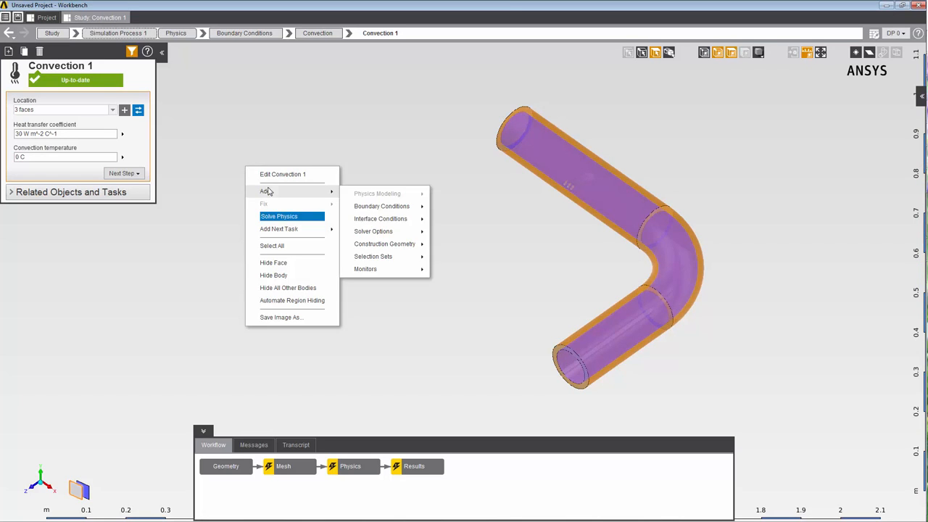
mouse_move(382, 207)
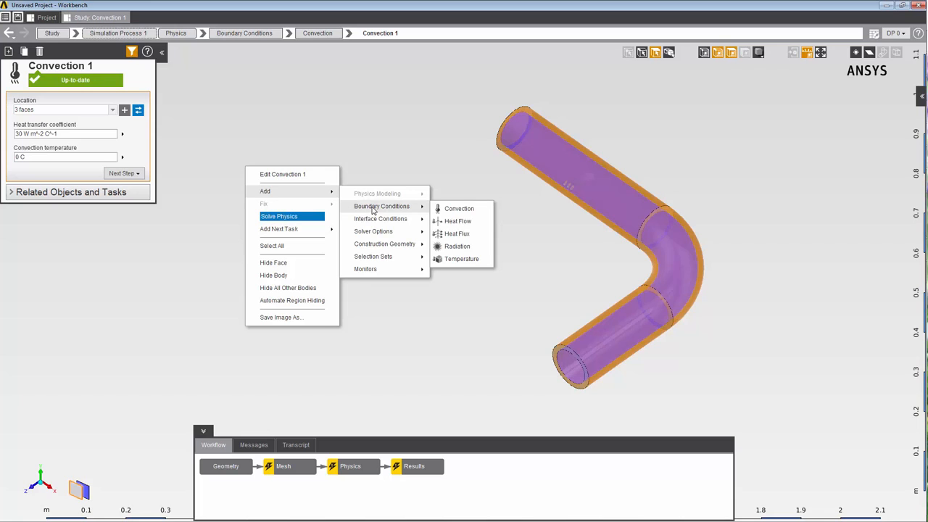
left_click(459, 248)
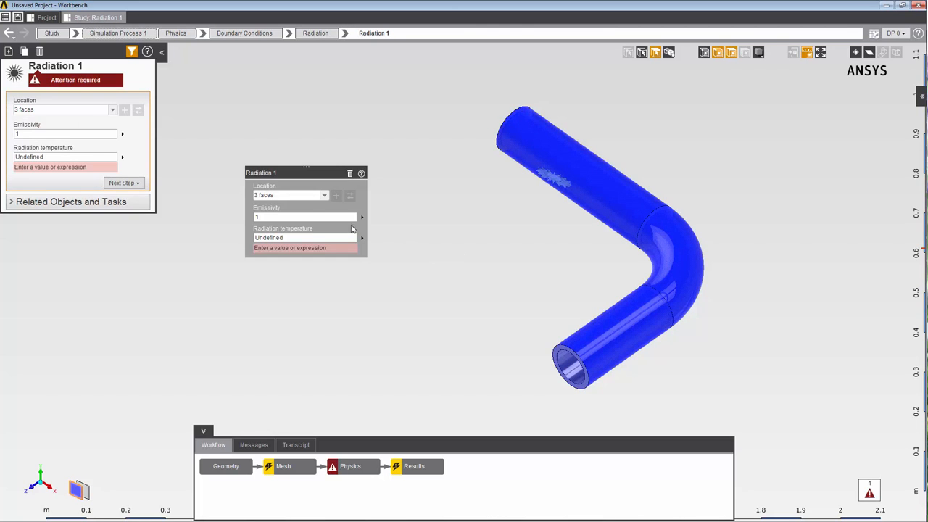
Step: Set the radiation's emissivity to 0.9 and its radiation temperature to 100 C
left_click(302, 218)
key("BackSpace")
type("0.9")
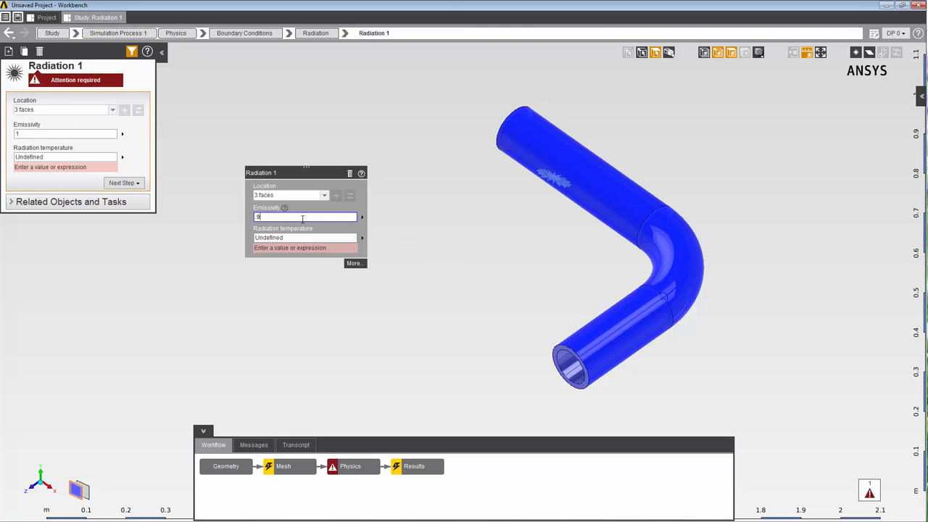
key("Tab")
type("100")
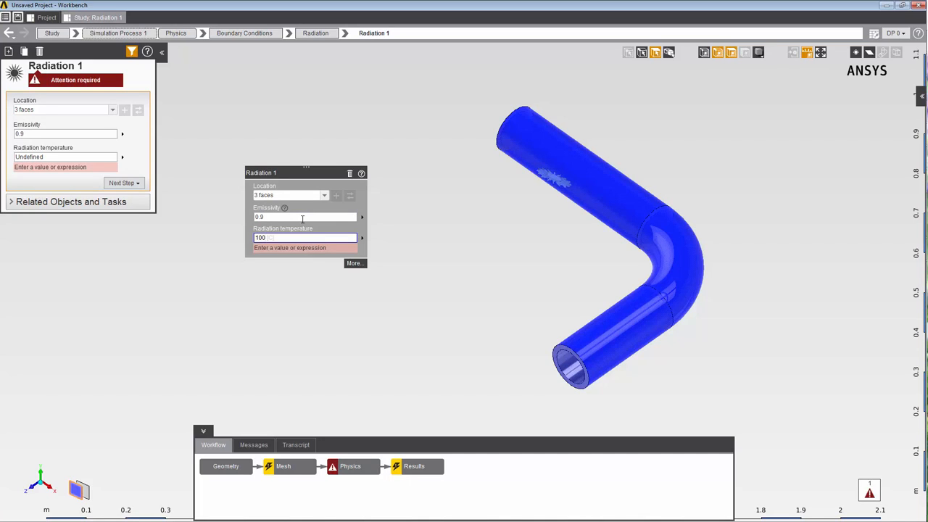
key("Return")
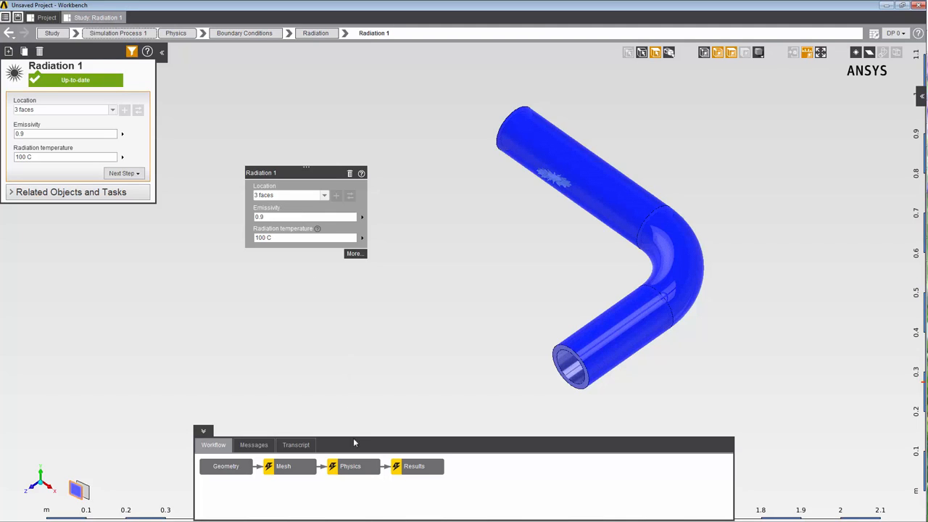
Step: Update the Physics task in the workflow to mesh and solve the thermal simulation
right_click(353, 467)
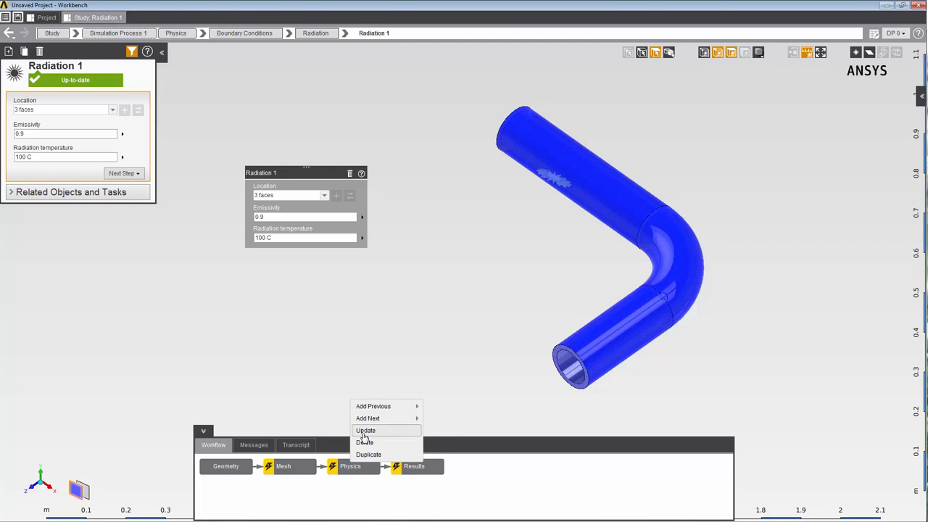
left_click(364, 433)
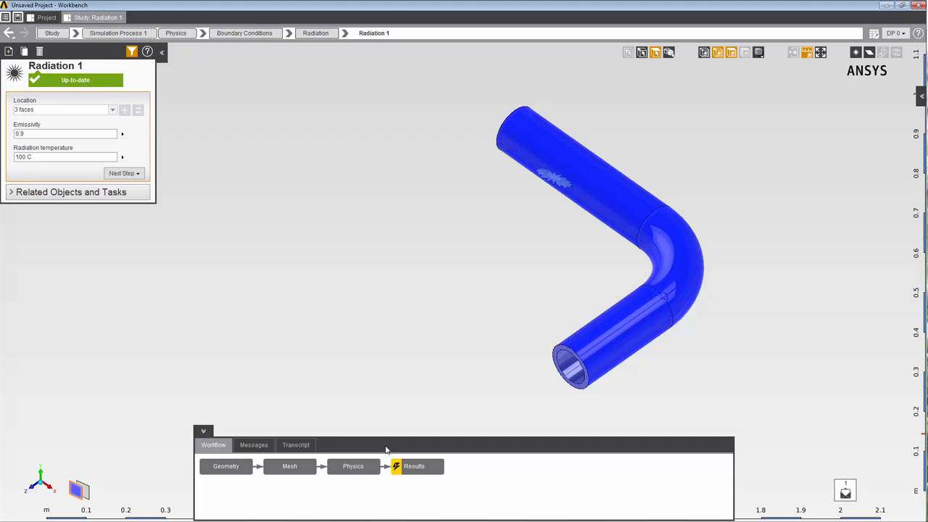
Step: Evaluate the results of the simulation and open its contour results
left_click(413, 468)
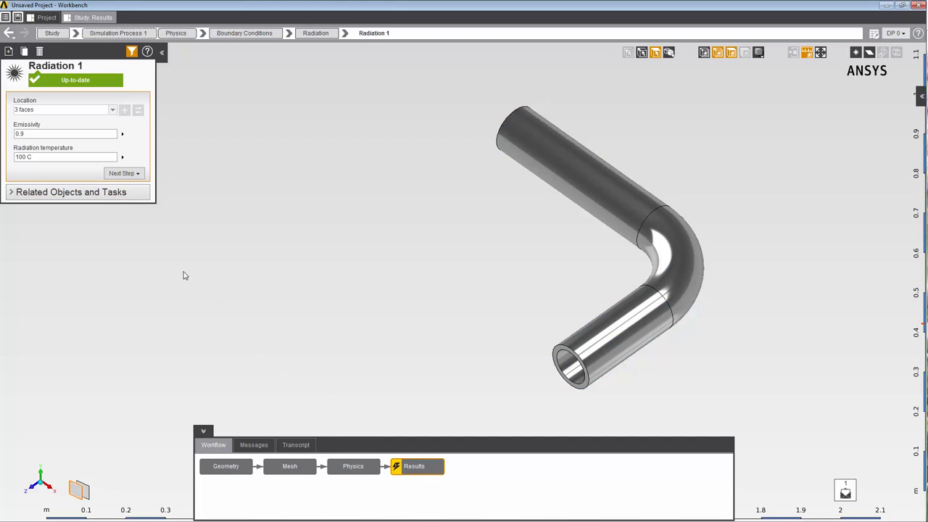
left_click(85, 207)
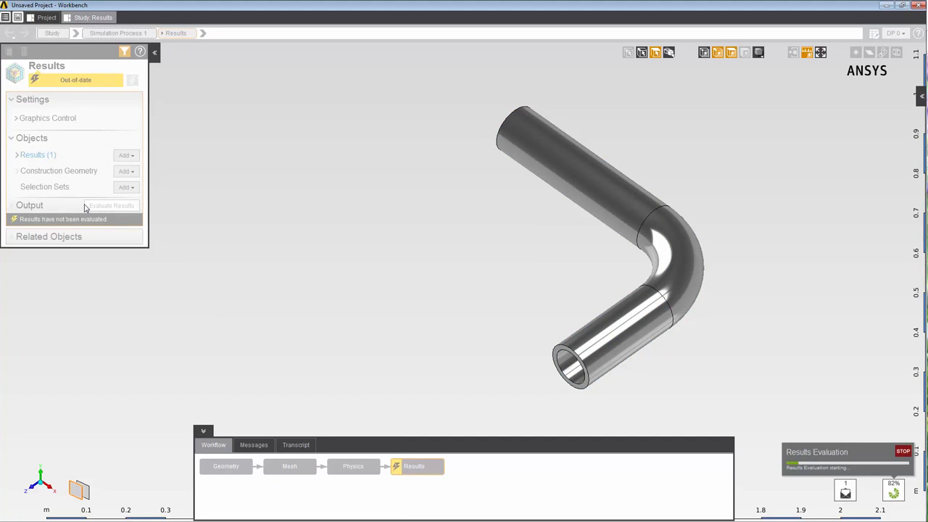
left_click(16, 155)
left_click(34, 169)
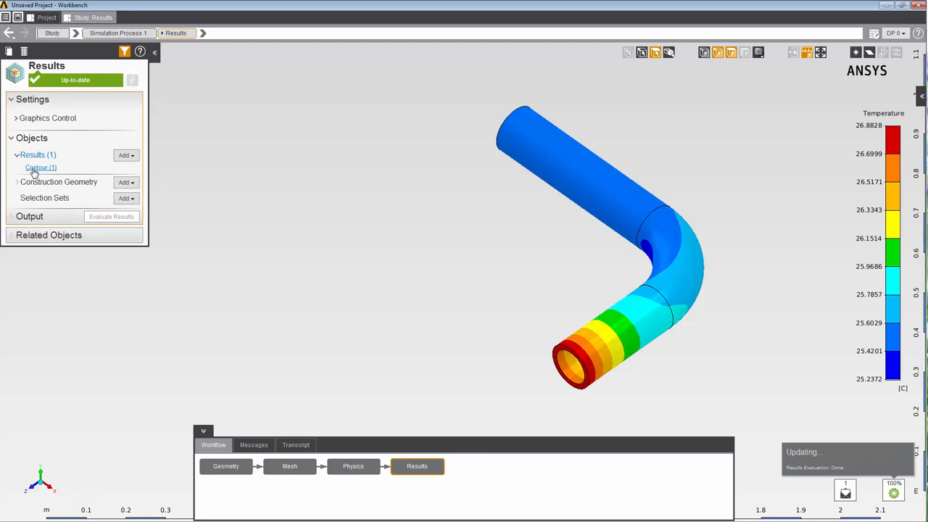